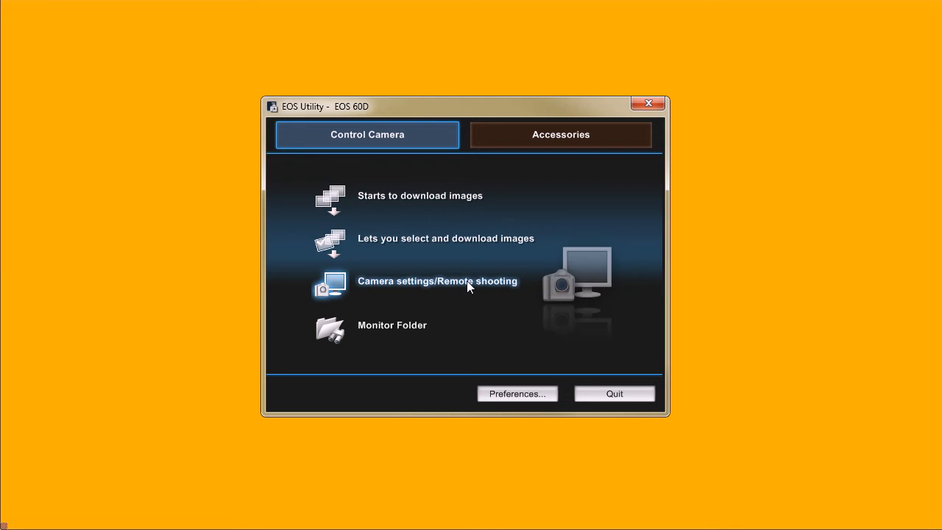
Open the camera settings and remote shooting window and check the available drive modes.
left_click(467, 282)
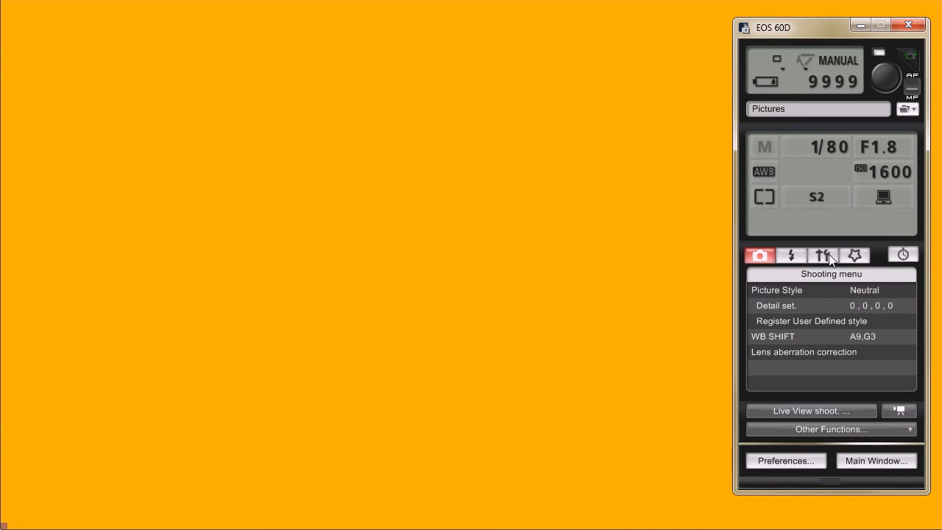
left_click(778, 57)
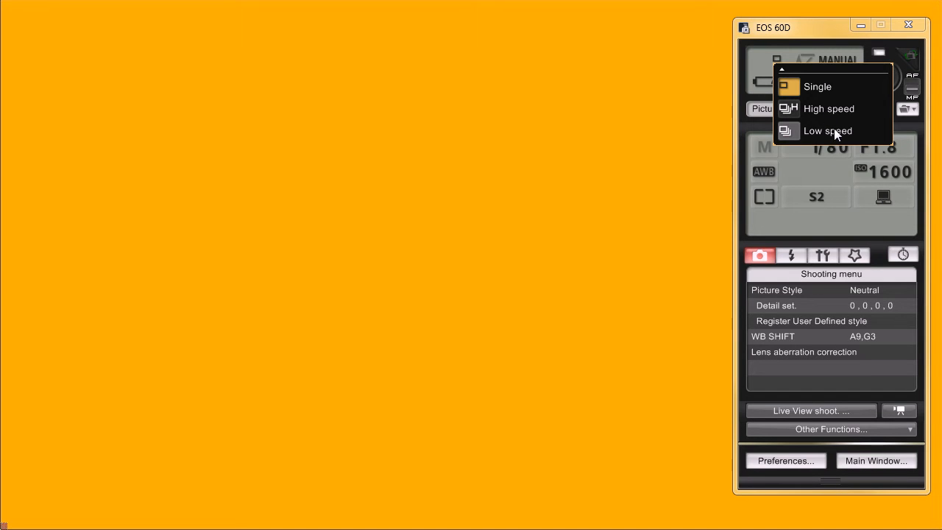
left_click(753, 52)
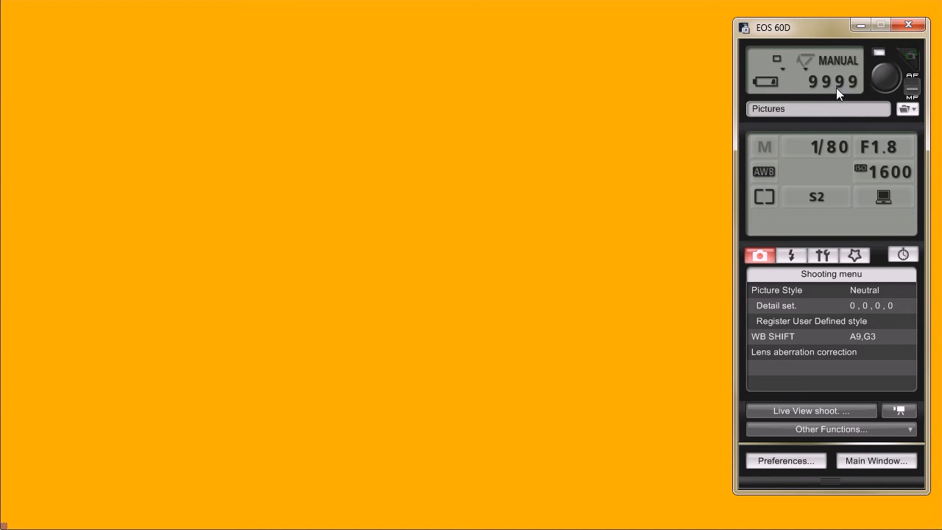
Take a test photo remotely, minimise the image browser and close the Quick Preview window.
left_click(882, 80)
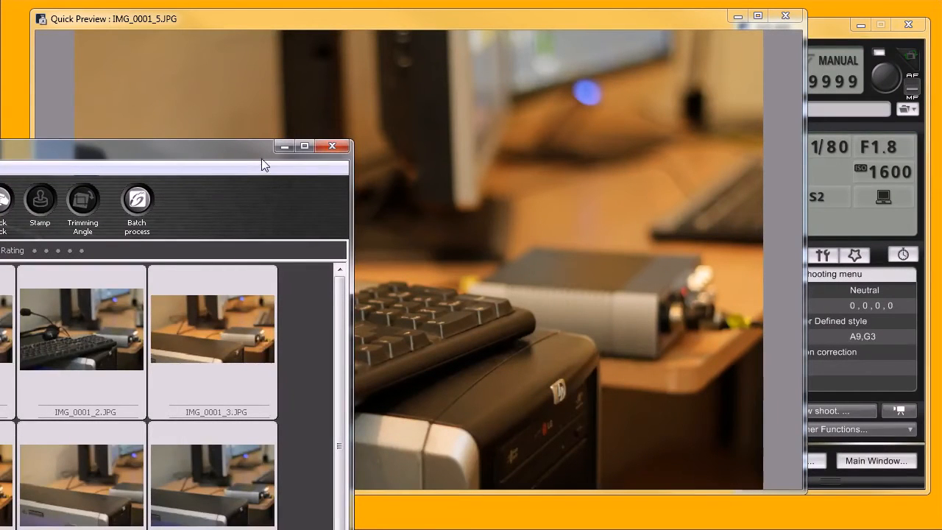
left_click(284, 146)
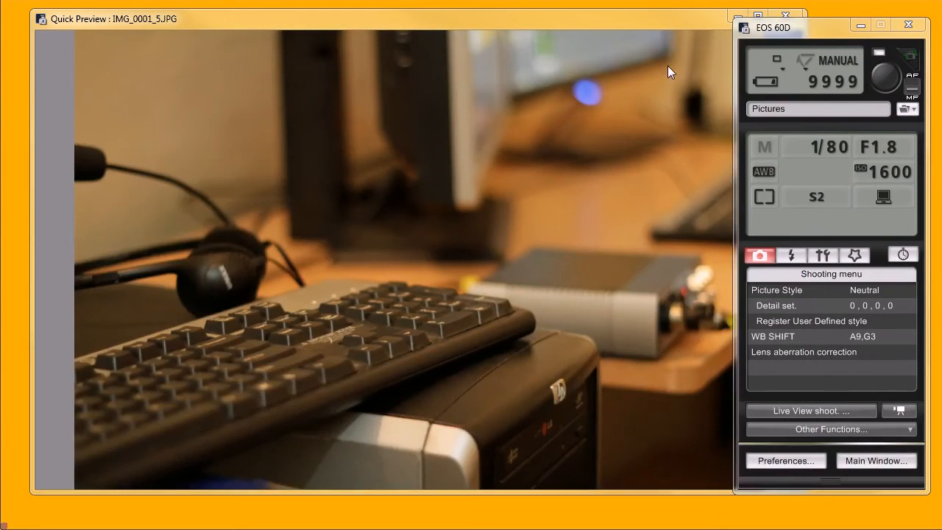
left_click(785, 15)
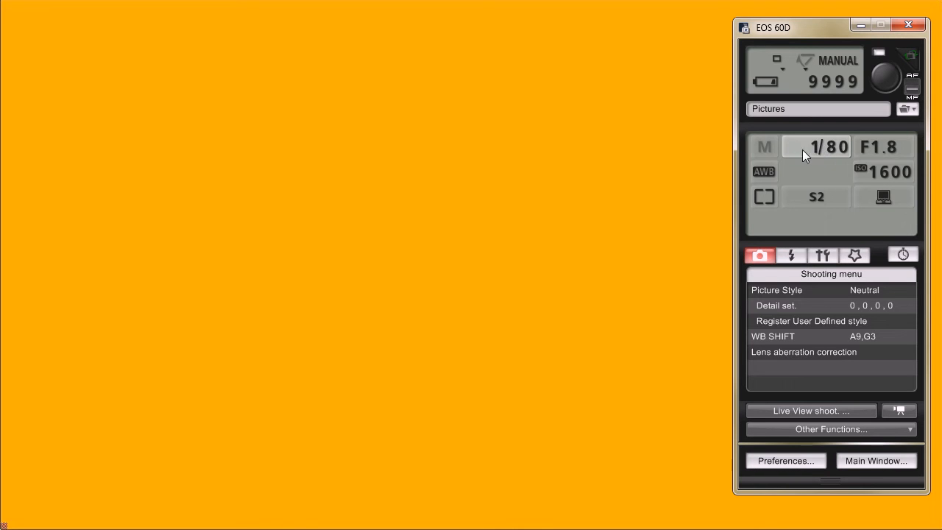
Try the shutter speed at 1/8000 and at 30 seconds, and restore it to 1/80.
left_click(822, 150)
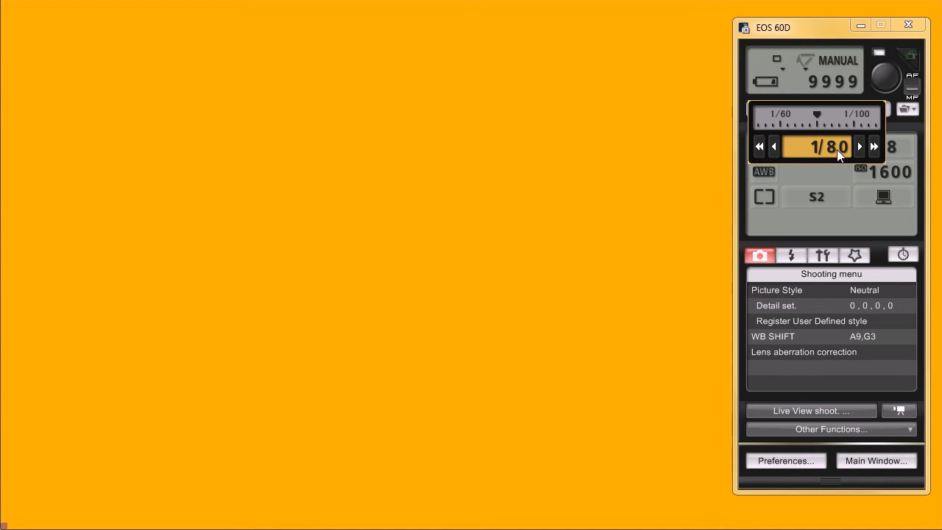
left_click(875, 146)
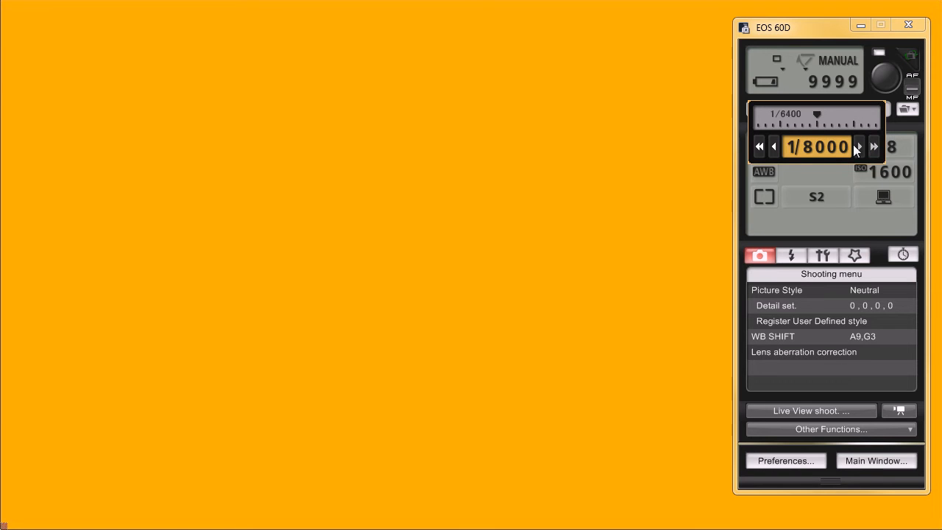
left_click(759, 148)
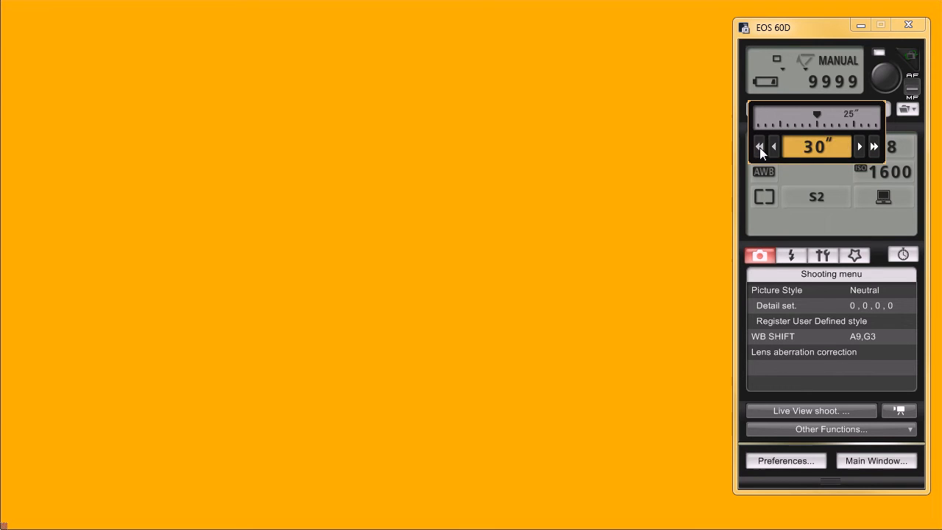
left_click(816, 150)
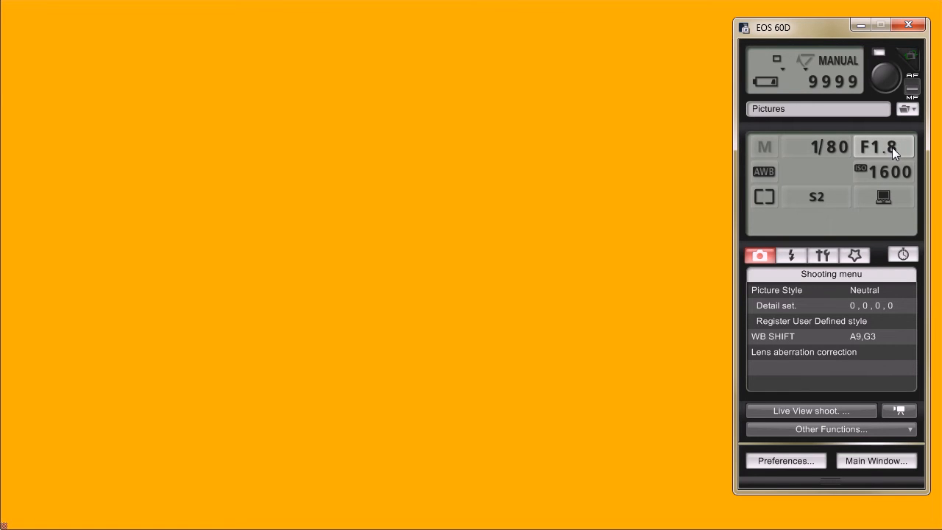
Try the aperture at F7.1 and restore F1.8, and review the white balance presets while keeping AWB.
scroll(892, 147, "down", 2)
scroll(892, 148, "down", 3)
scroll(892, 147, "up", 5)
scroll(898, 145, "down", 1)
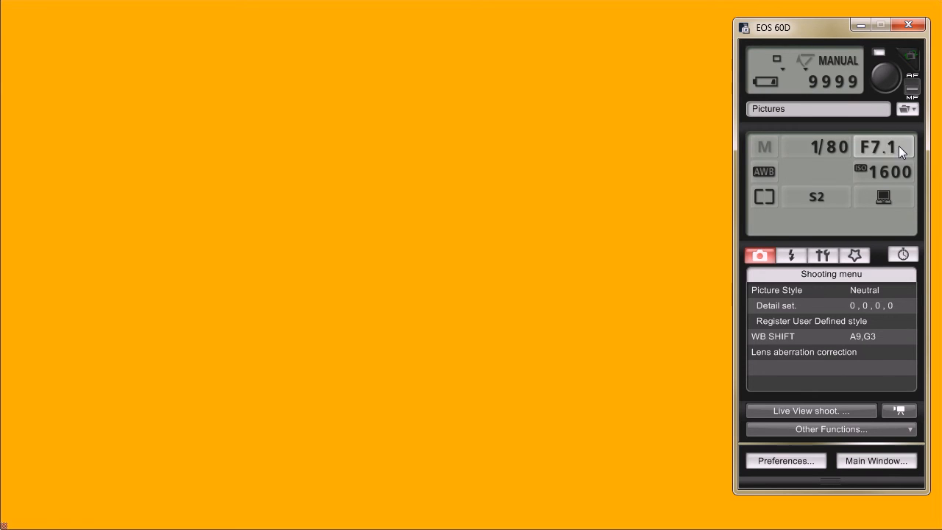
left_click(762, 174)
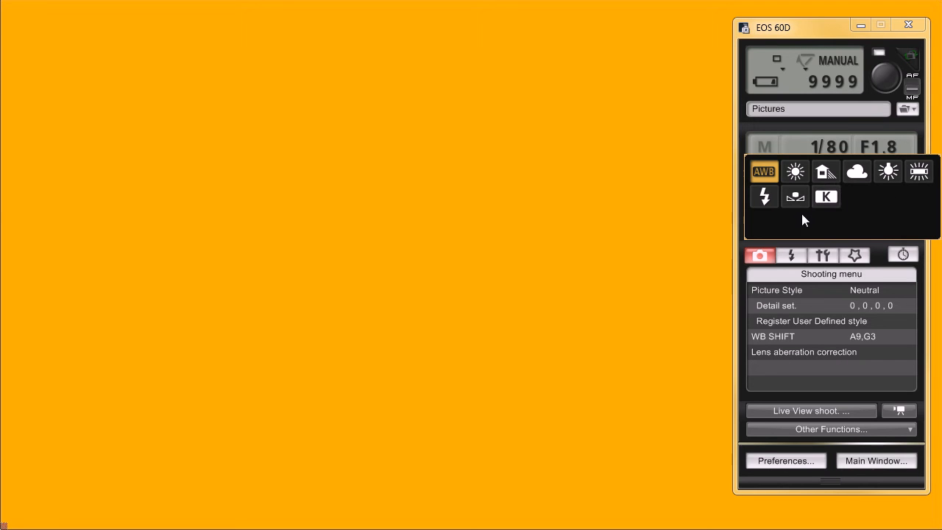
left_click(762, 171)
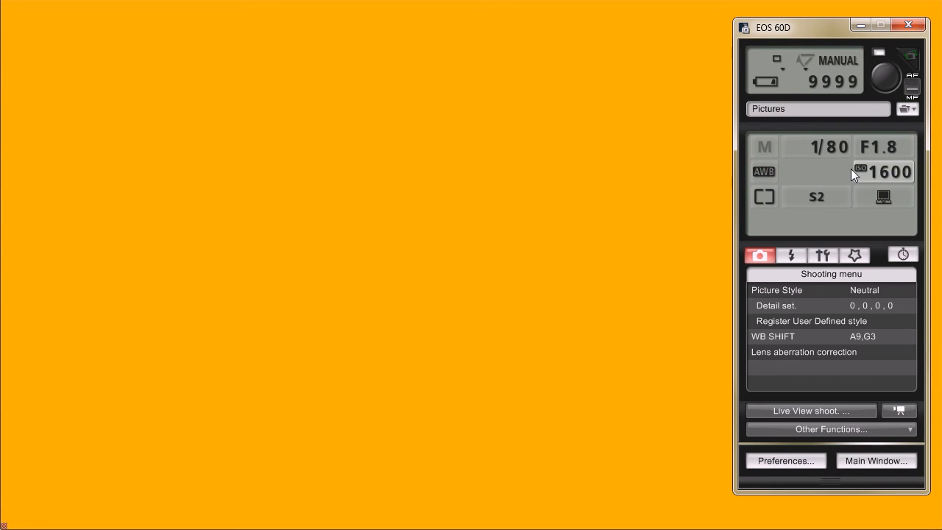
Try other ISO values such as 640 and restore the sensitivity to ISO 1600.
left_click(890, 169)
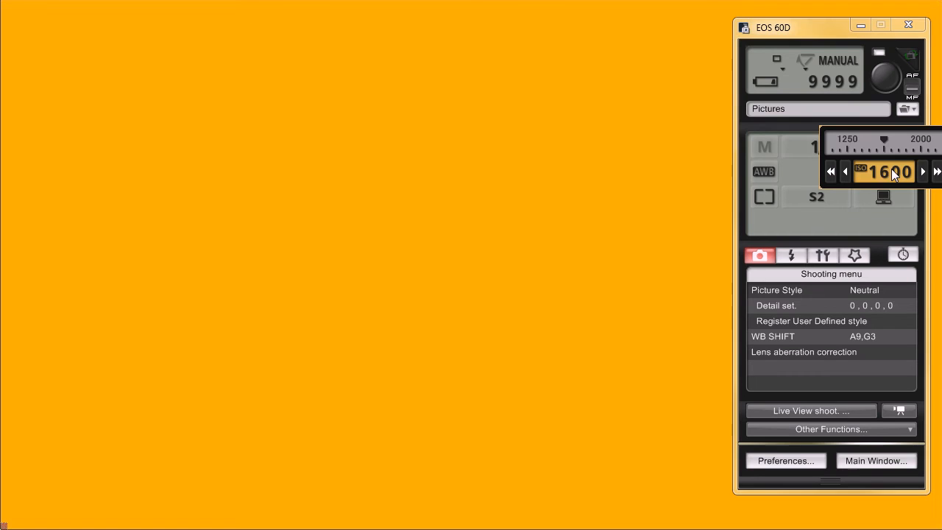
left_click(831, 171)
left_click(925, 172)
left_click(925, 173)
left_click(924, 172)
left_click(925, 173)
left_click(924, 172)
left_click(925, 172)
left_click(925, 173)
left_click(925, 172)
left_click(925, 172)
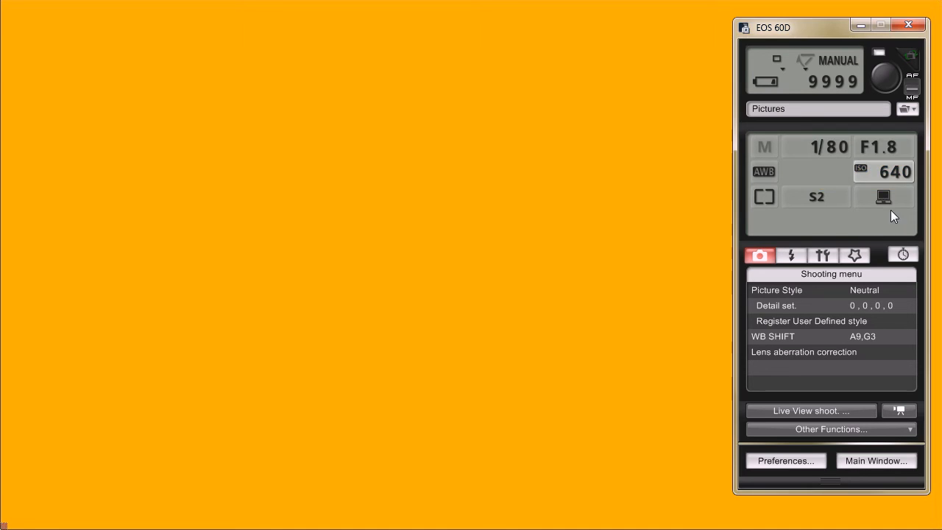
left_click(887, 176)
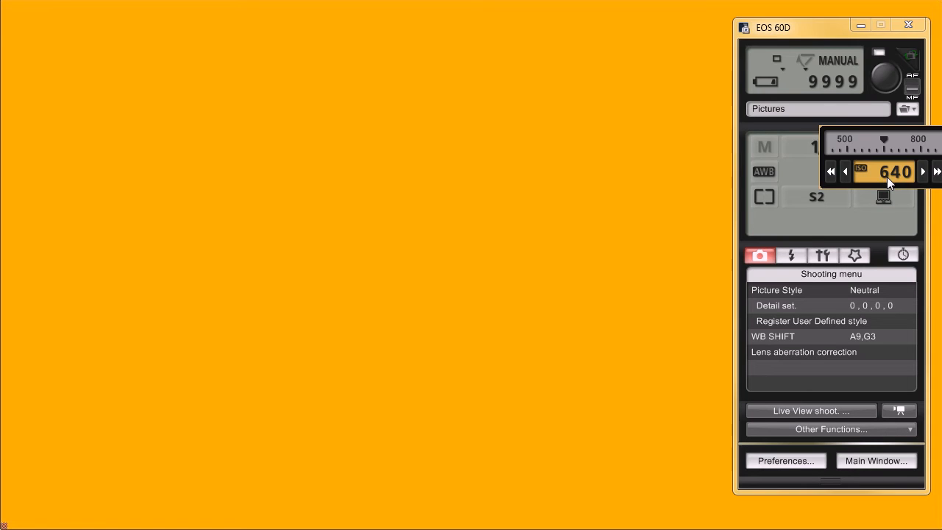
left_click(887, 177)
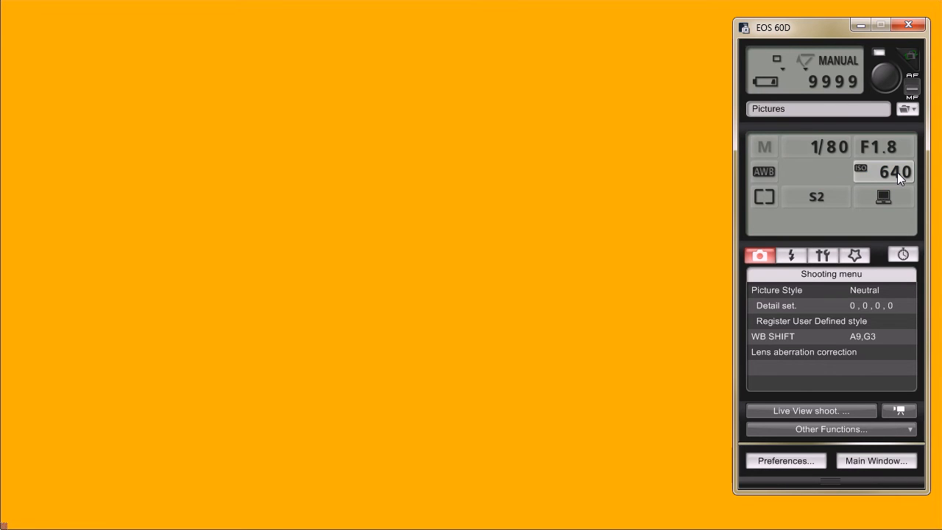
scroll(897, 172, "up", 4)
scroll(897, 172, "down", 3)
Review the image quality options keeping S2, and try saving to computer and camera before restoring computer only.
left_click(799, 193)
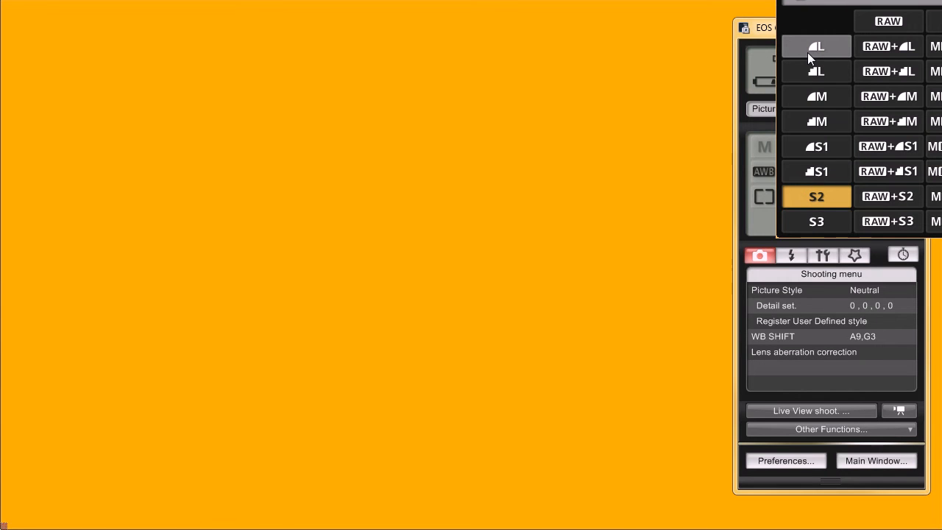
left_click(812, 198)
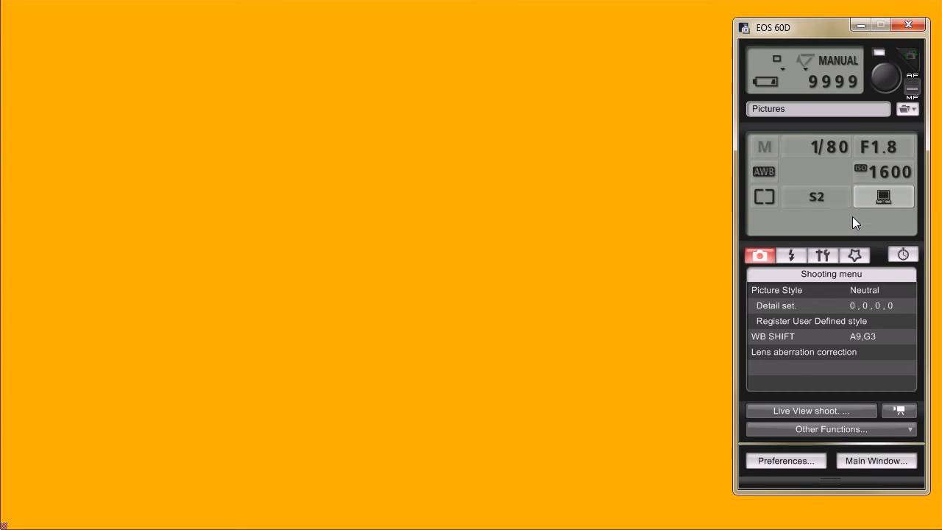
left_click(891, 199)
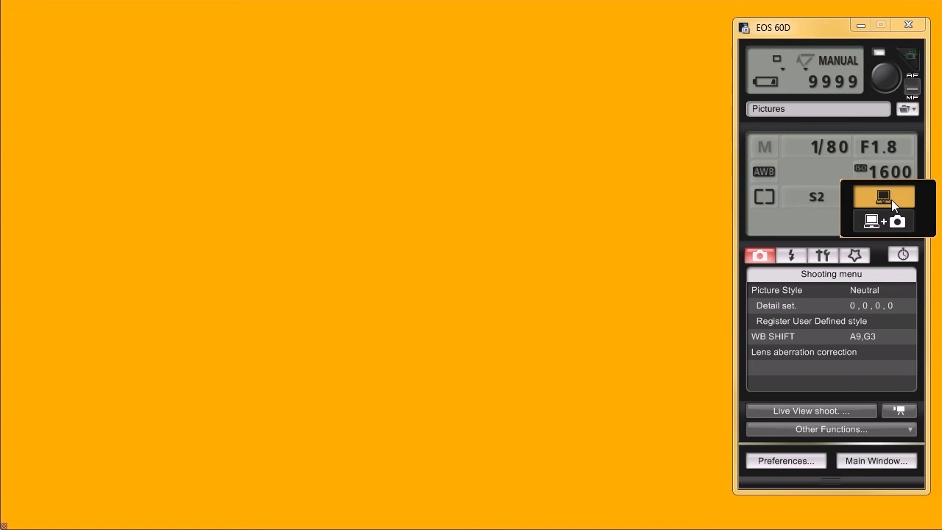
left_click(883, 220)
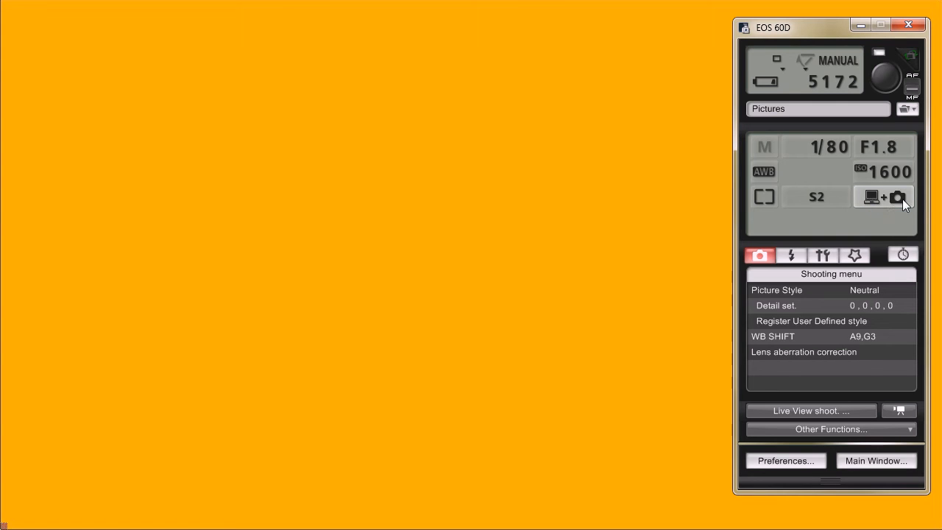
left_click(902, 199)
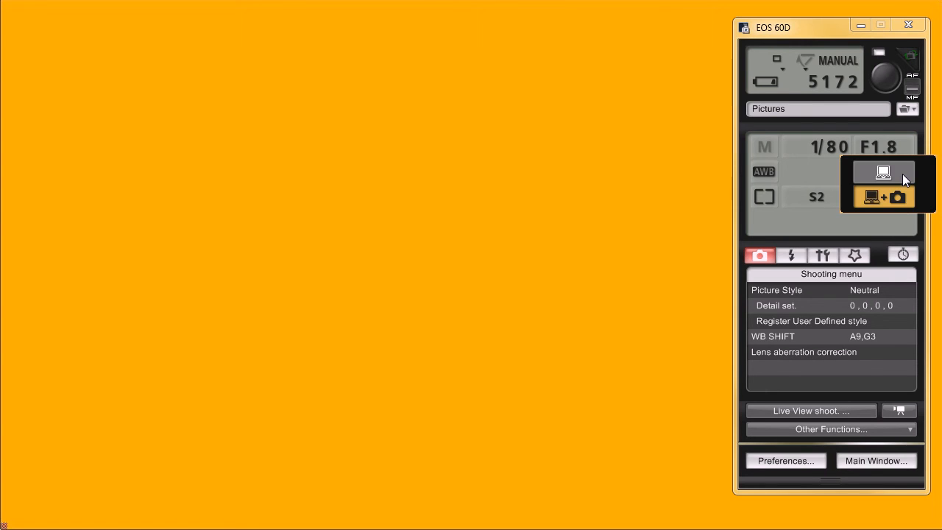
left_click(902, 173)
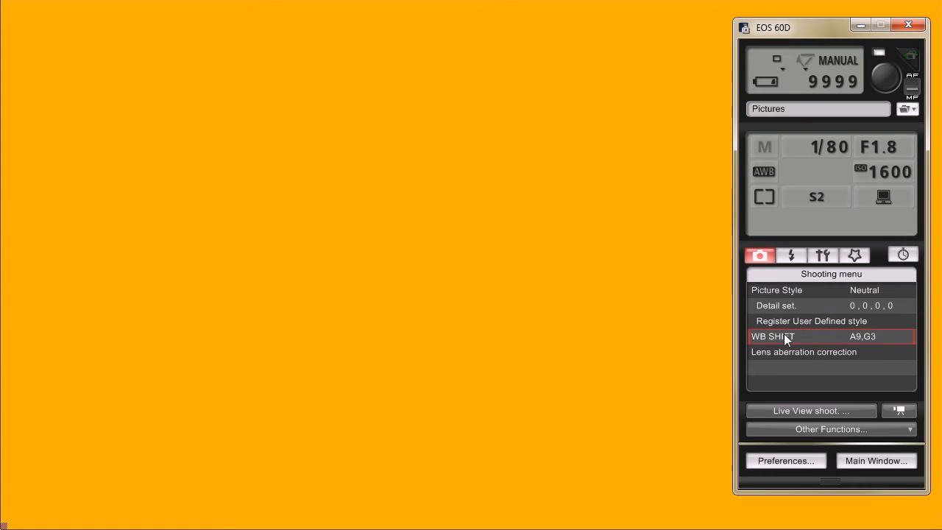
Open the lens aberration correction data, tick and untick EF135mm f/2.8 (with Softfocus) and EF135mm f/2L USM, and confirm the registration.
left_click(856, 353)
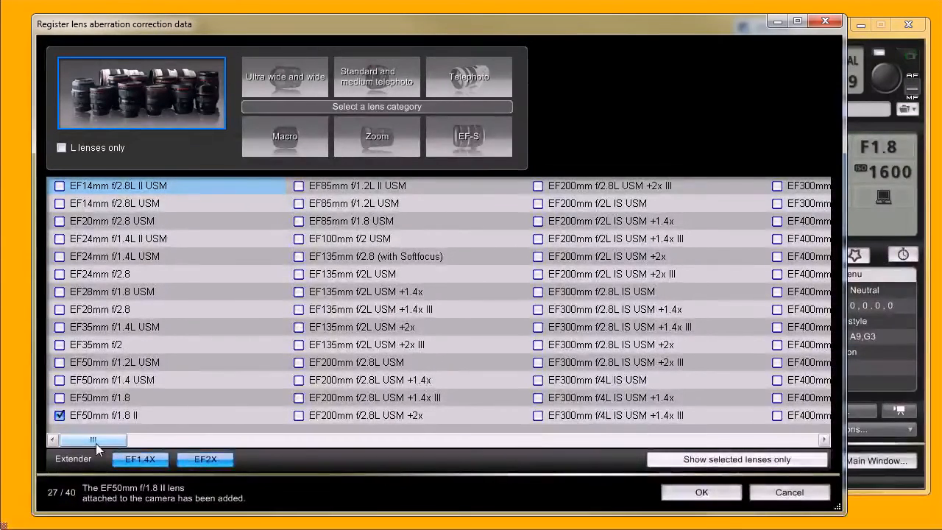
left_click_drag(117, 440, 101, 417)
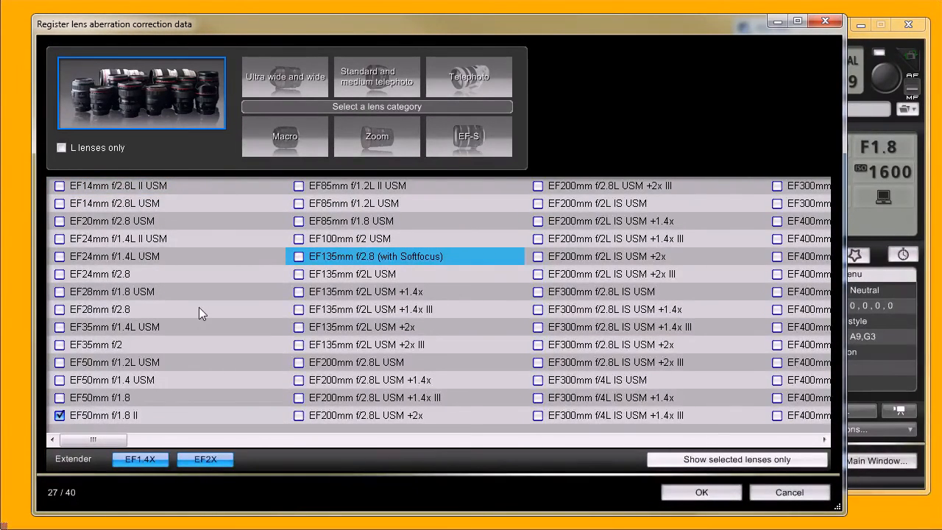
left_click(298, 256)
left_click(299, 273)
left_click(299, 273)
left_click(299, 256)
left_click(701, 492)
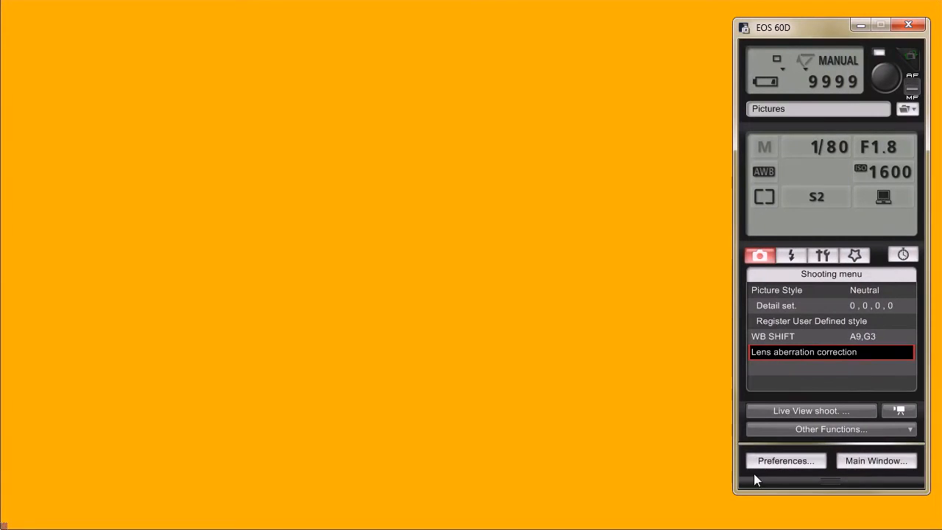
Examine the flash function settings and close them unchanged.
left_click(792, 254)
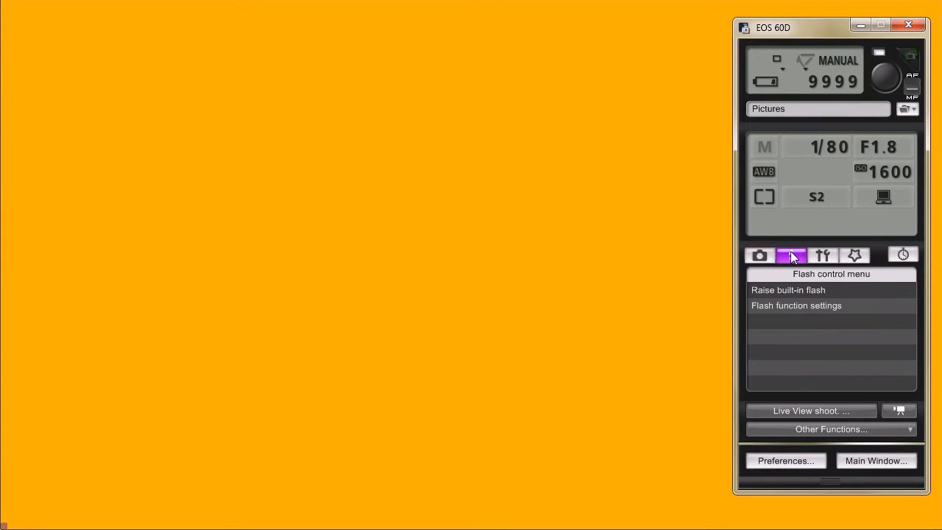
left_click(810, 305)
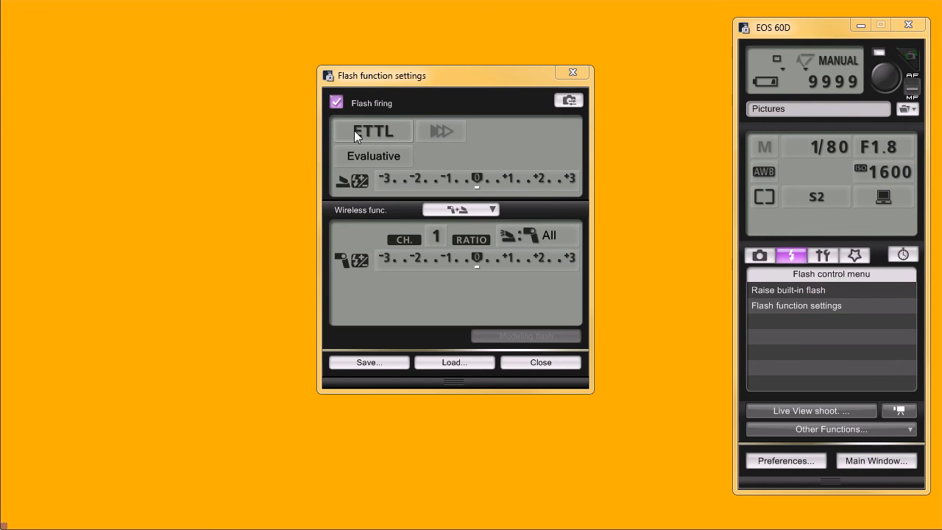
left_click(578, 71)
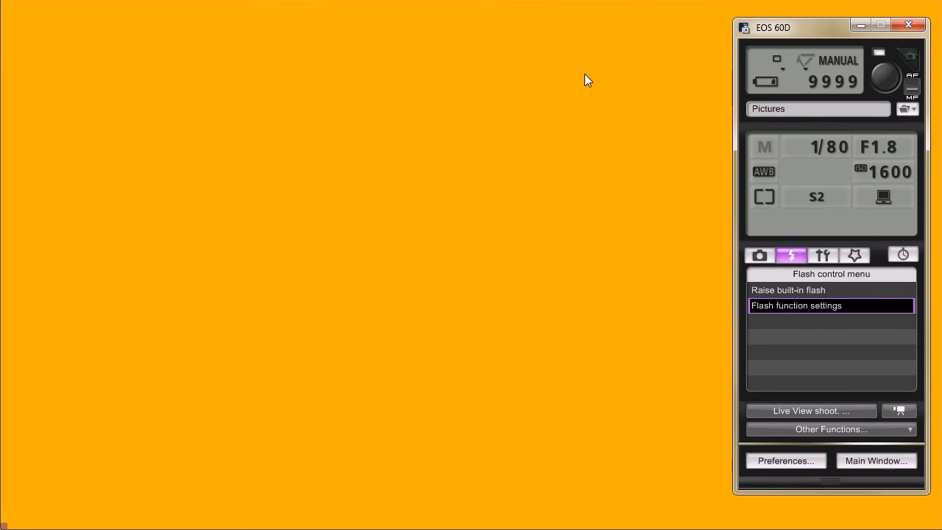
Examine the set-up options with the Live View/Movie function settings, and show My Menu.
left_click(822, 256)
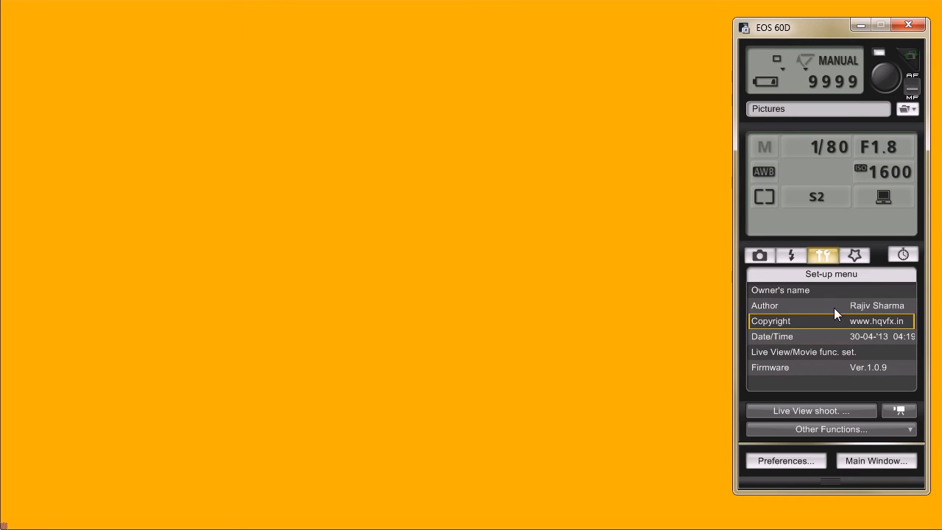
left_click(800, 353)
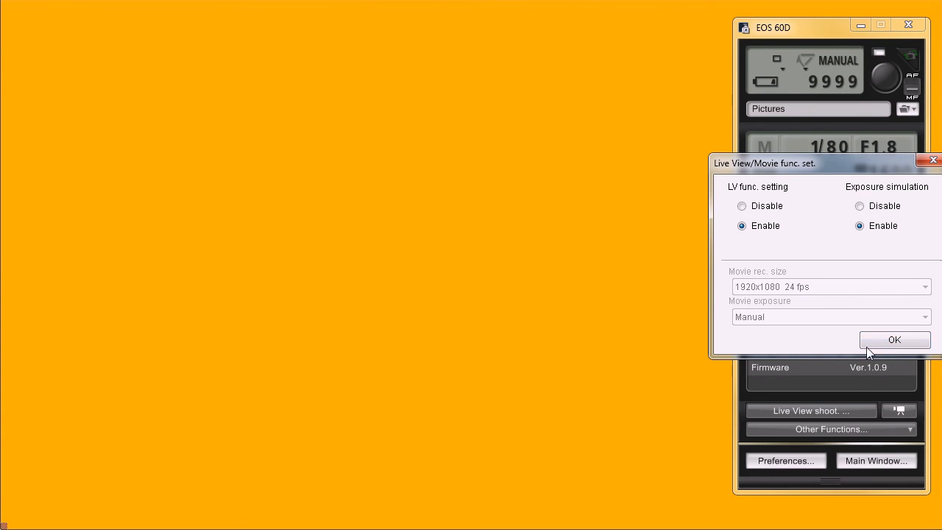
left_click(914, 344)
left_click(854, 255)
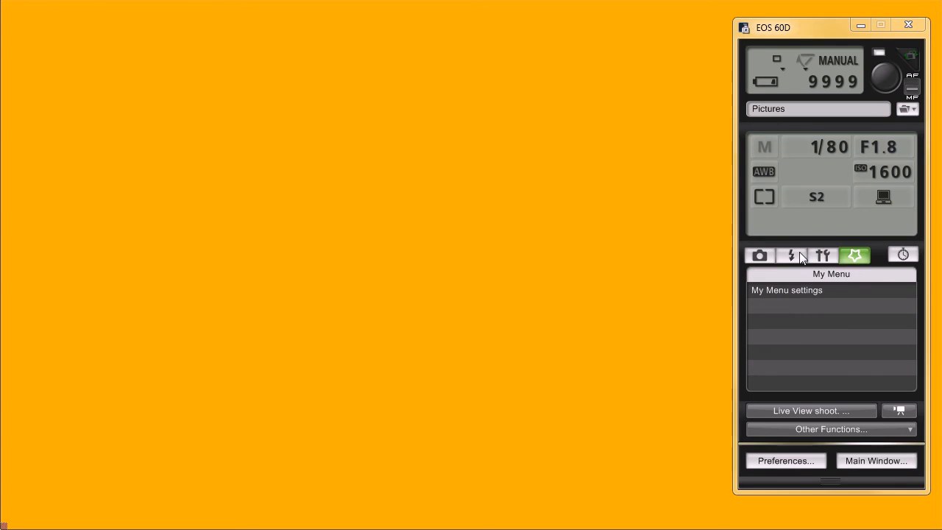
Start interval timer shooting with a 3-second delay, a 5-second interval and 3 shots.
left_click(903, 255)
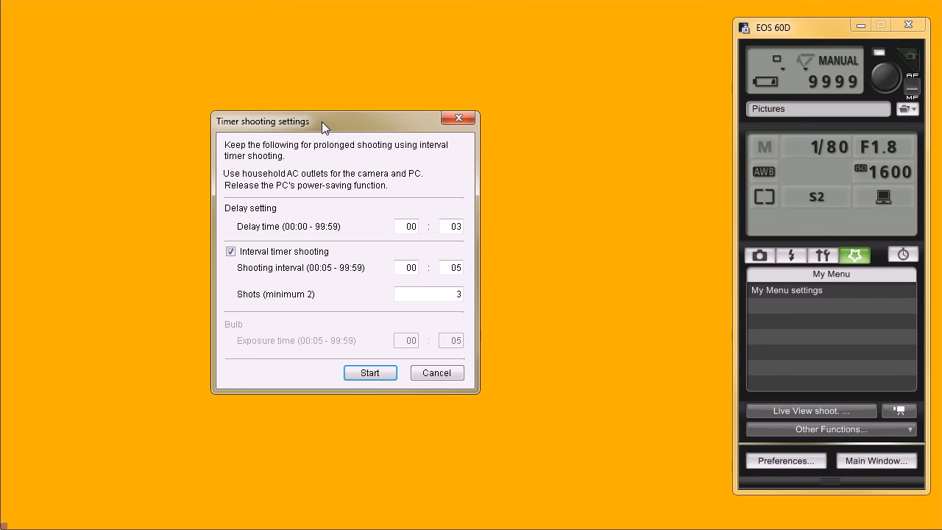
mouse_move(321, 121)
left_mouse_down()
mouse_move(281, 120)
mouse_move(314, 118)
mouse_move(313, 110)
left_mouse_up()
left_click_drag(442, 259, 472, 257)
left_click(446, 280)
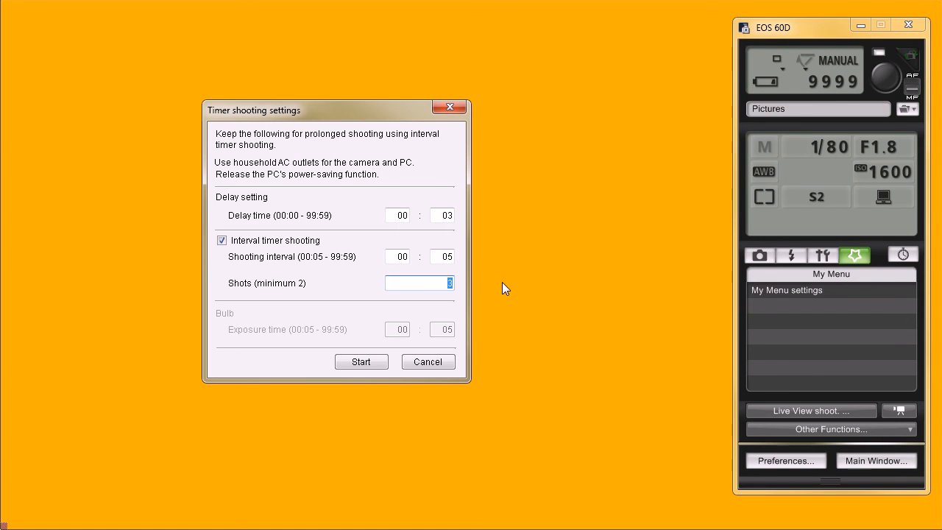
left_click_drag(348, 111, 217, 50)
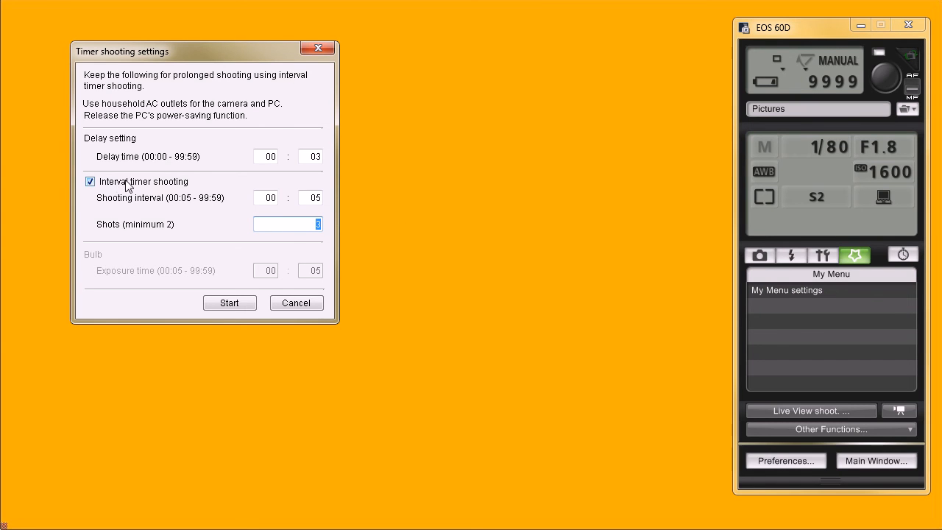
left_click(312, 197)
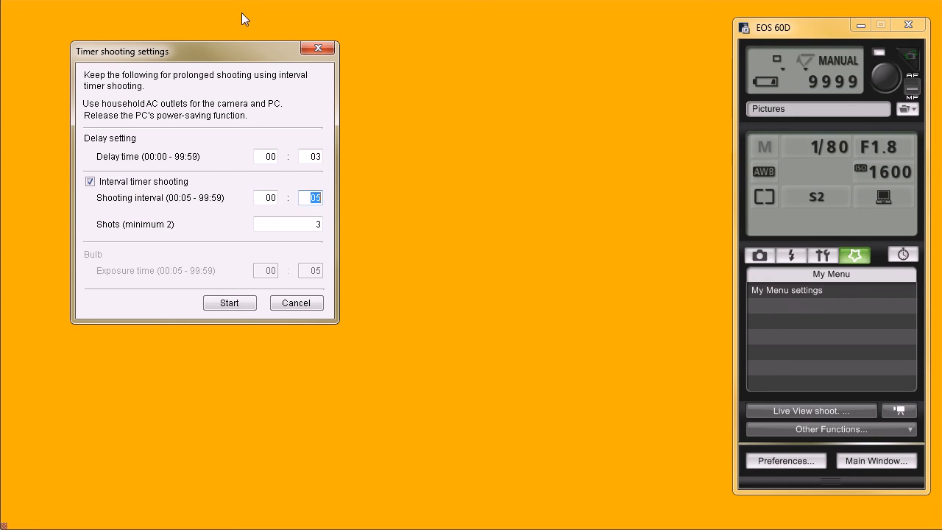
left_click_drag(237, 51, 187, 24)
left_click(180, 275)
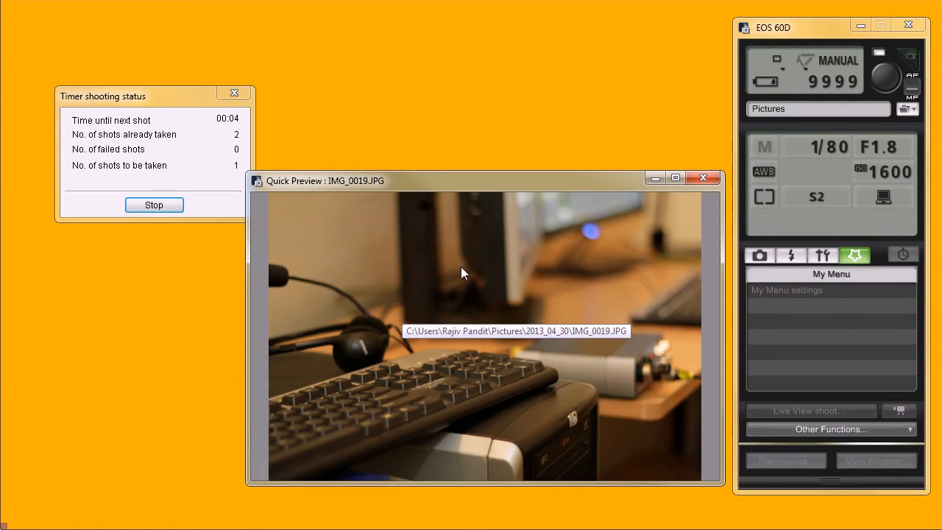
Move the Quick Preview window aside, dismiss the timer shooting status and close the preview.
left_click_drag(389, 181, 407, 202)
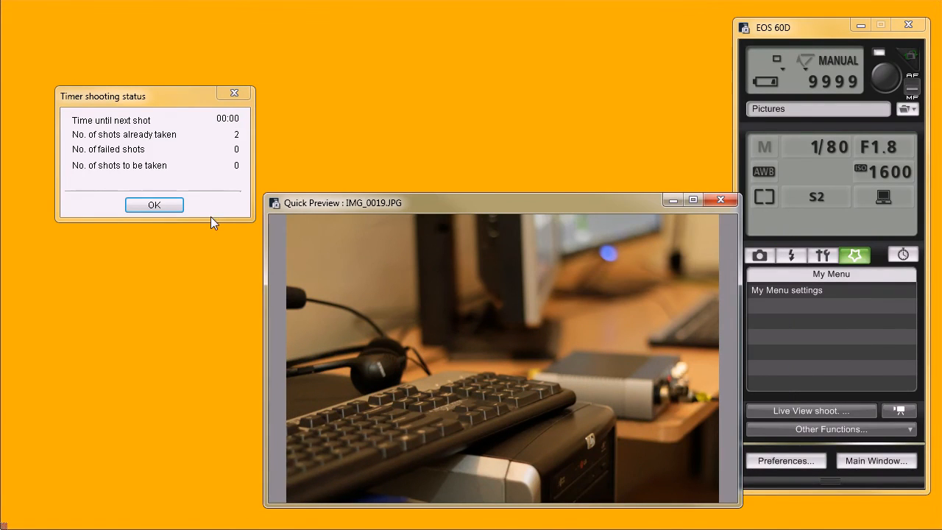
left_click(243, 170)
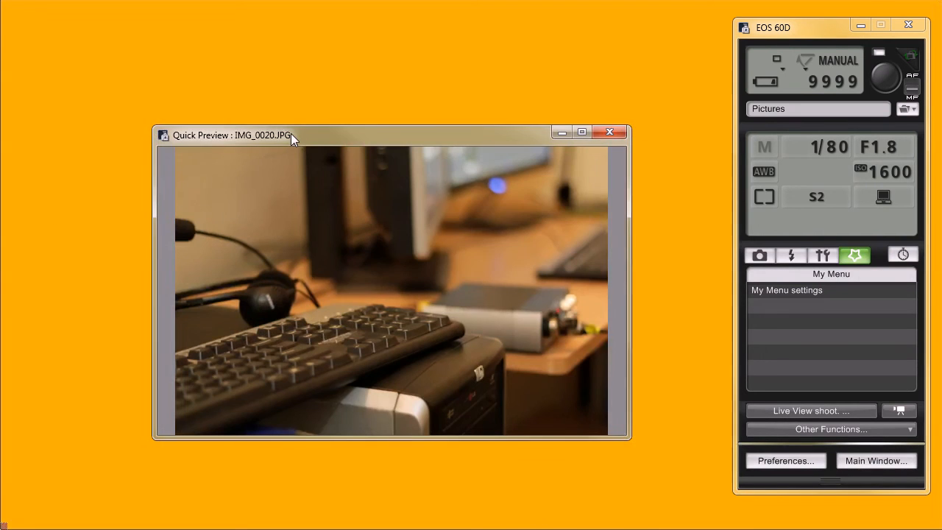
left_click(618, 133)
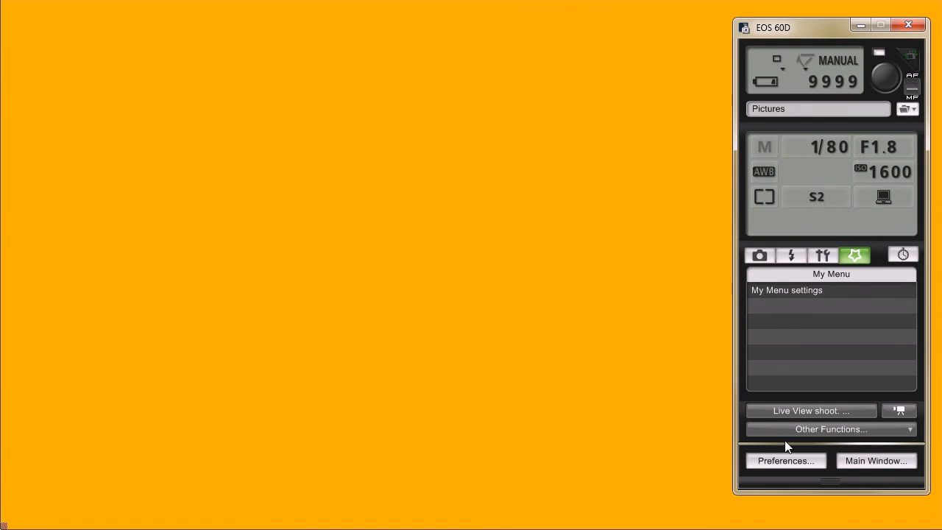
Examine the Basic Settings, Destination Folder, File Name, Download Images and Remote Shooting preferences, and cancel without changes.
left_click(800, 461)
left_click_drag(750, 112, 268, 97)
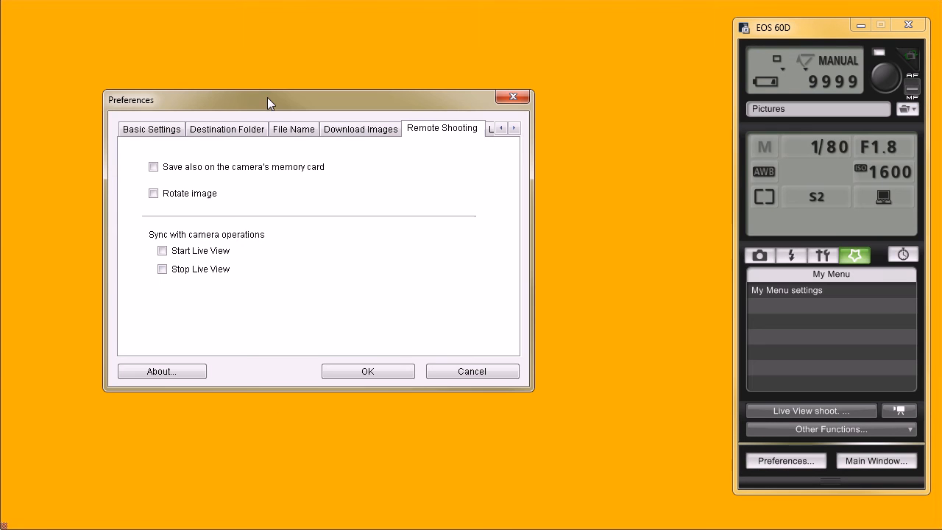
left_click(142, 130)
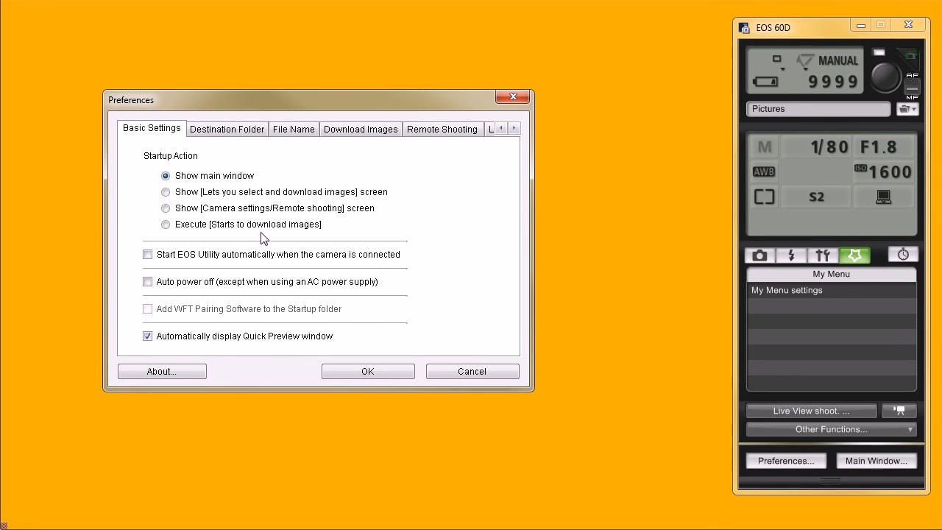
left_click(244, 131)
left_click_drag(308, 169, 72, 168)
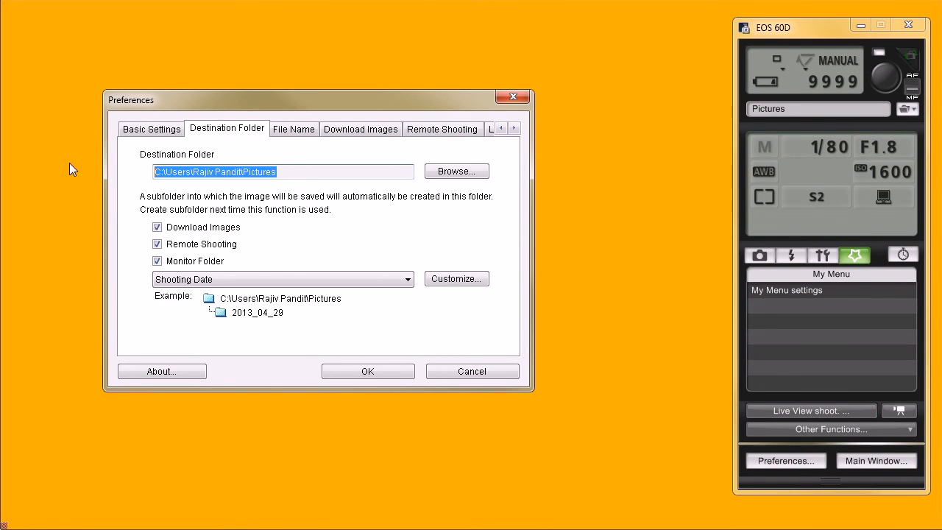
left_click(311, 177)
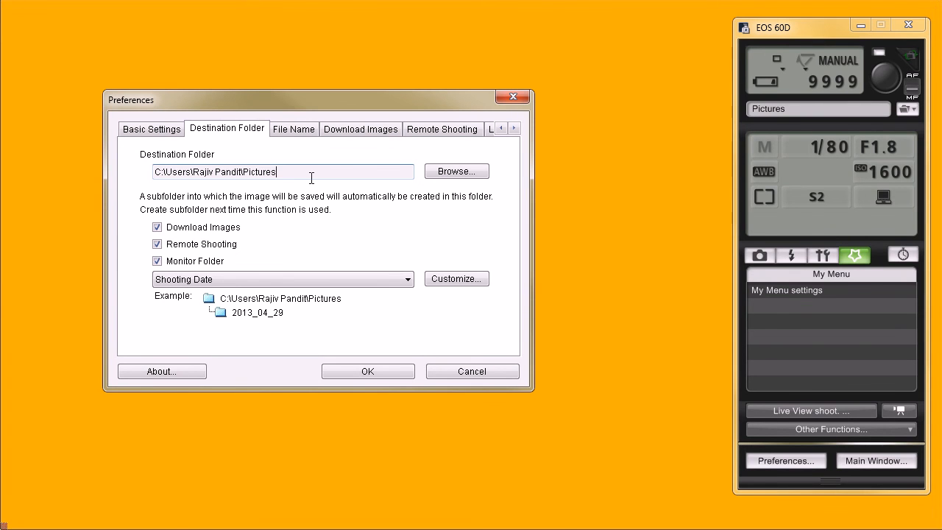
left_click(299, 134)
left_click(374, 137)
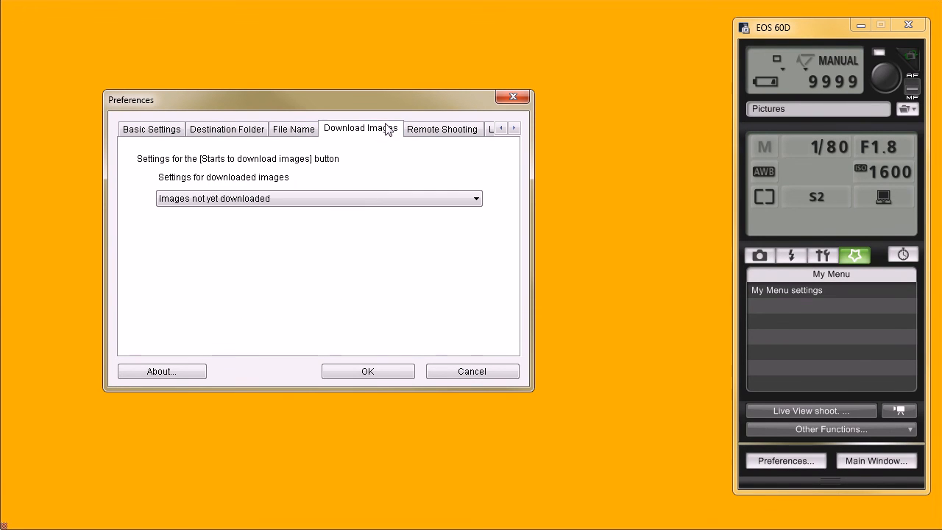
left_click(438, 131)
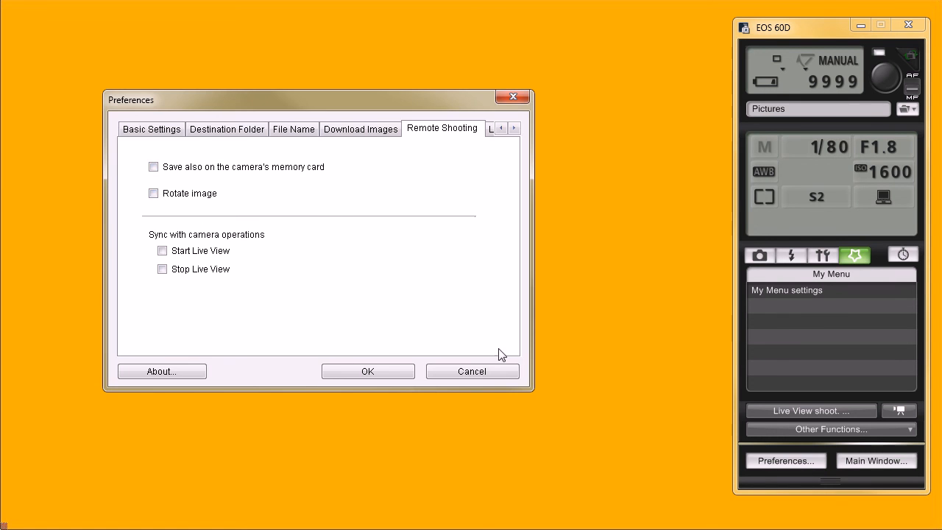
left_click(504, 369)
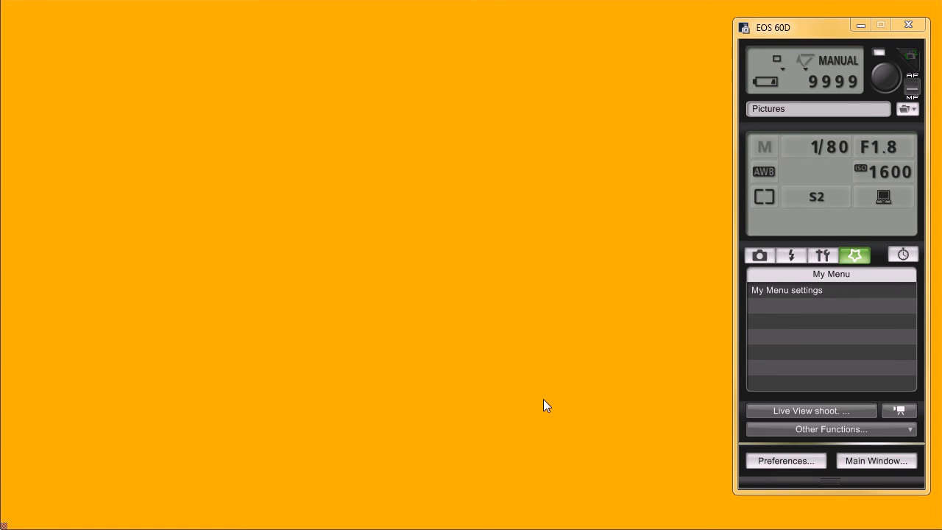
Open the Remote Live View window, trigger the remote shutter release and try the movie recording control.
left_click(791, 410)
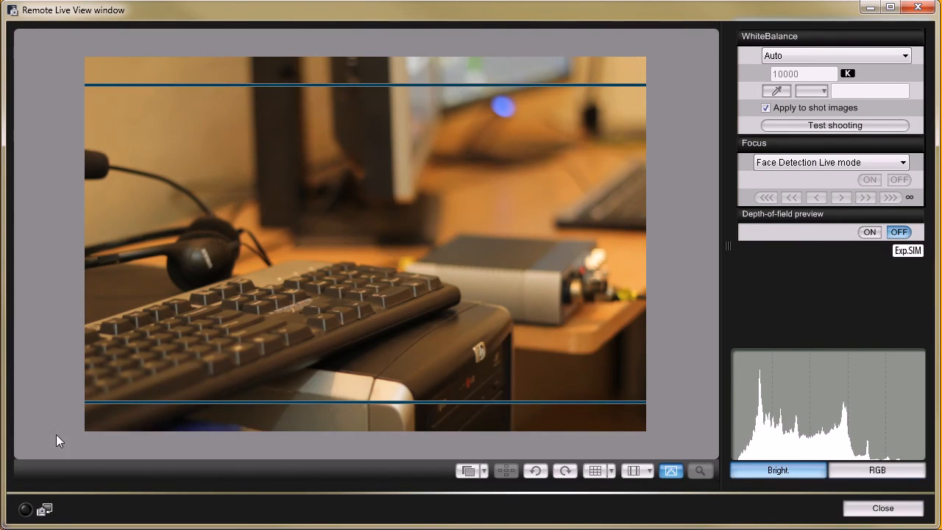
left_click(26, 508)
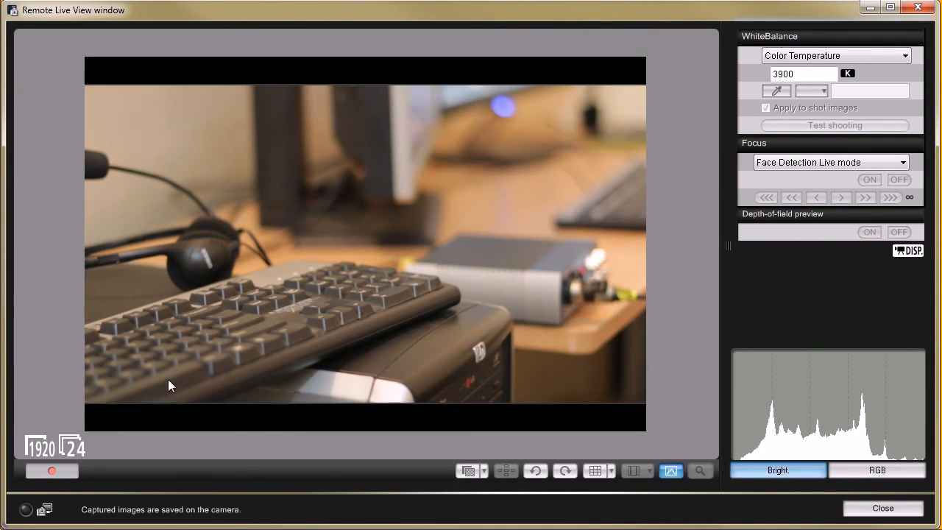
left_click(56, 471)
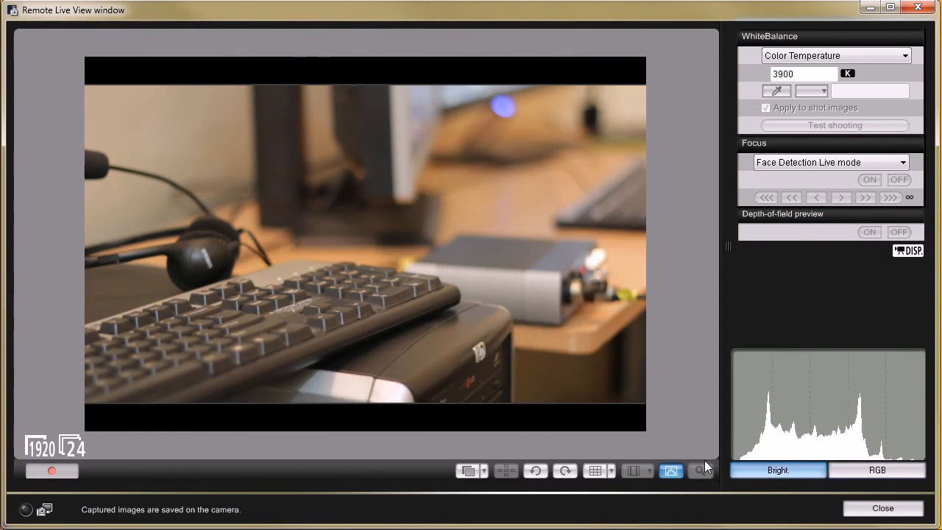
Toggle the Live View histogram, switch it from brightness to RGB, and hide it.
left_click(670, 472)
left_click(671, 471)
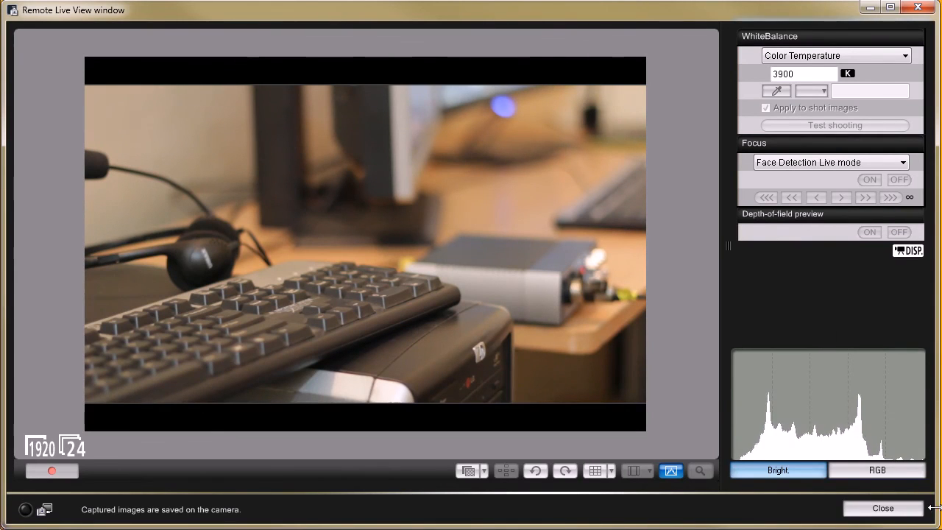
left_click(877, 469)
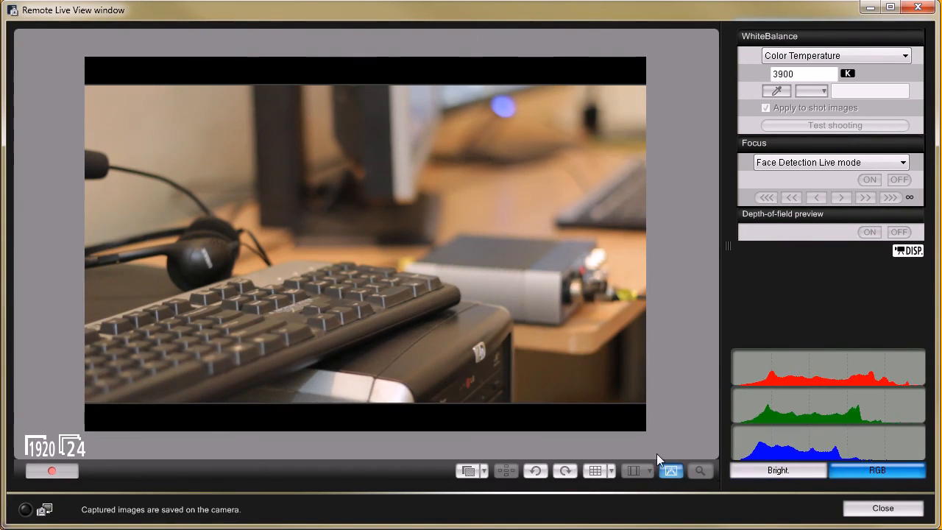
left_click(670, 471)
Show and hide the grid lines over the Live View image repeatedly, leaving them off.
left_click(595, 471)
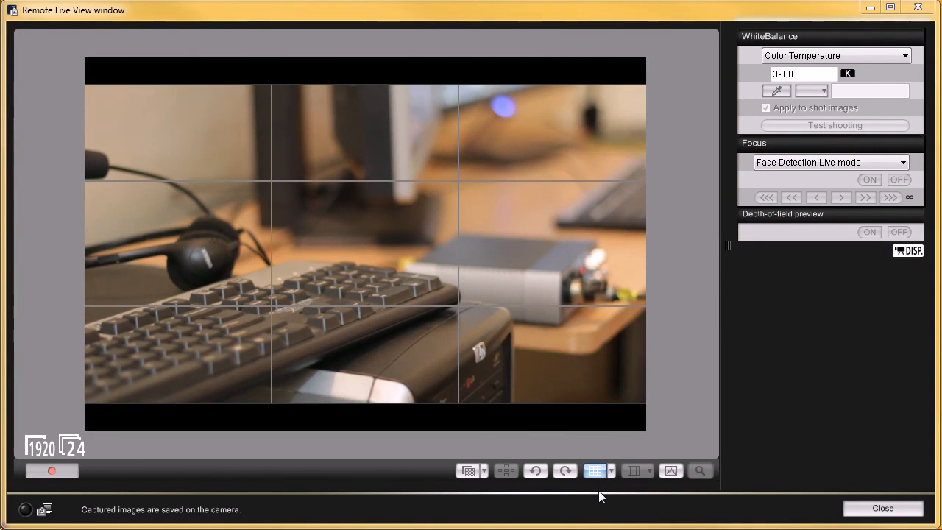
left_click(600, 471)
left_click(600, 471)
left_click(600, 470)
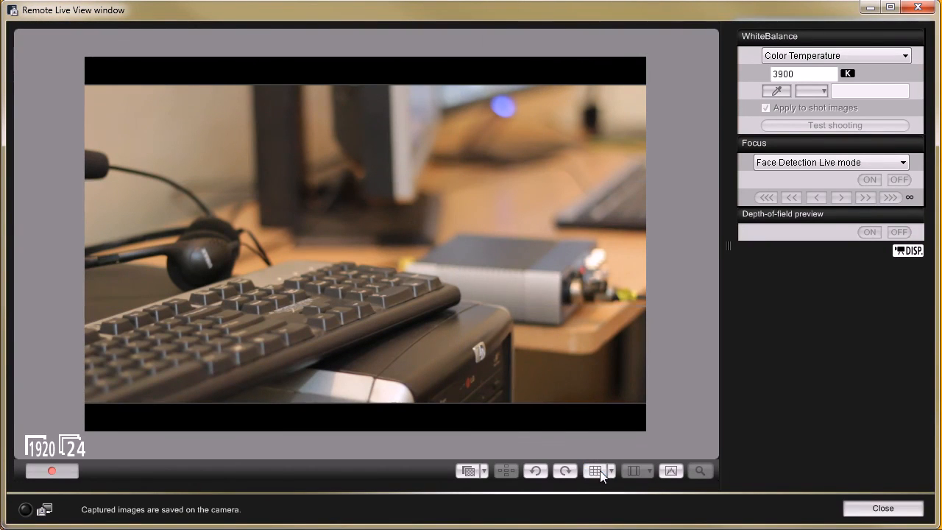
Overlay a saved image on the Live View picture, reduce its overlay level to 0, and turn the overlay off.
left_click(483, 469)
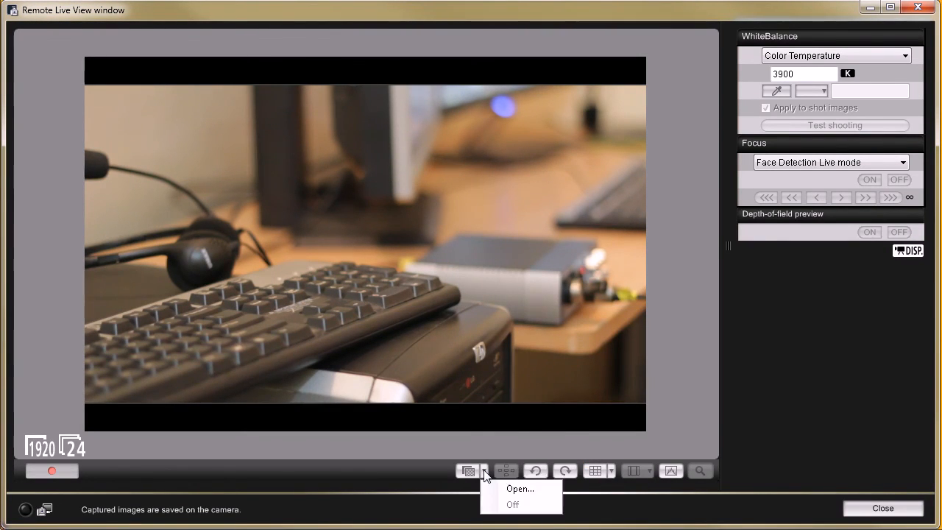
left_click(534, 490)
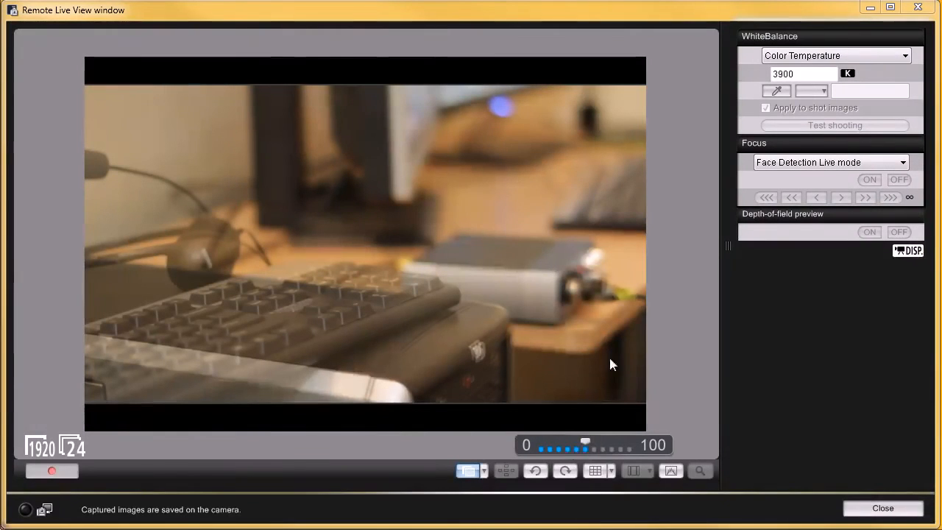
left_click_drag(584, 441, 467, 444)
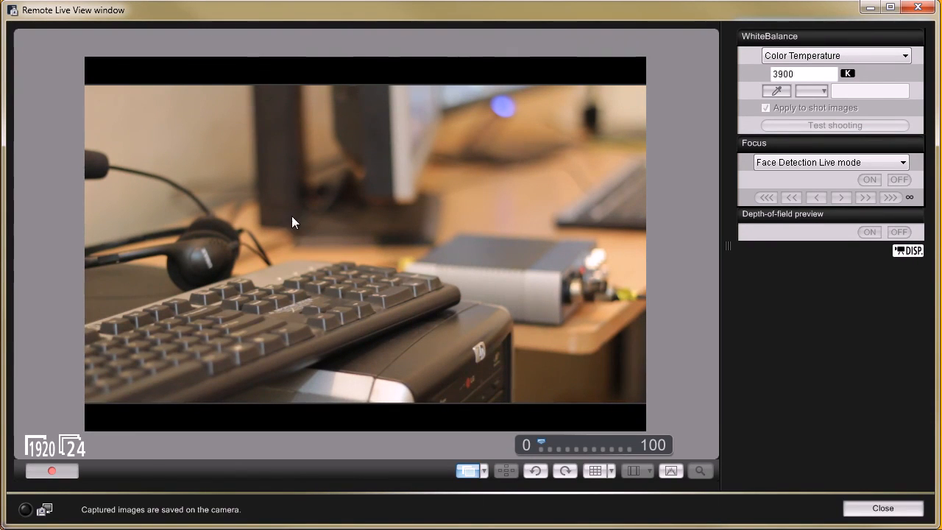
left_click_drag(604, 443, 492, 447)
left_click(467, 472)
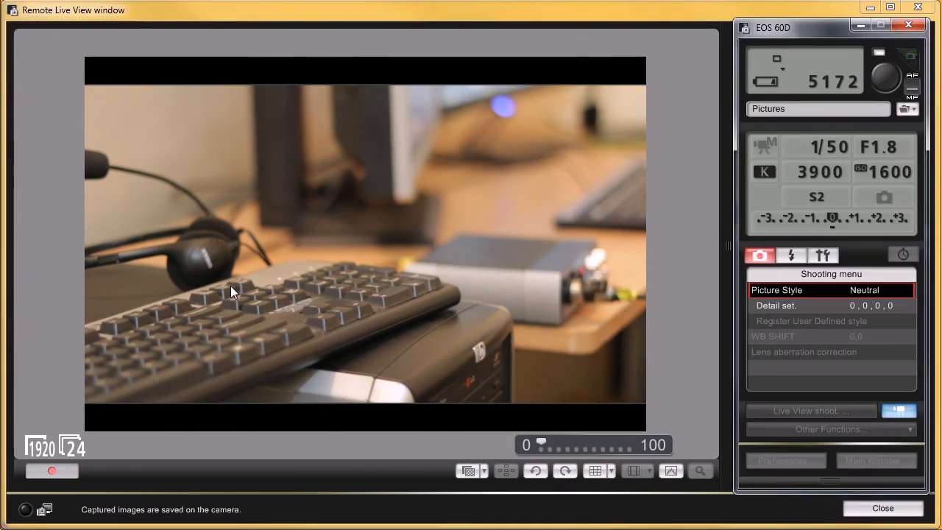